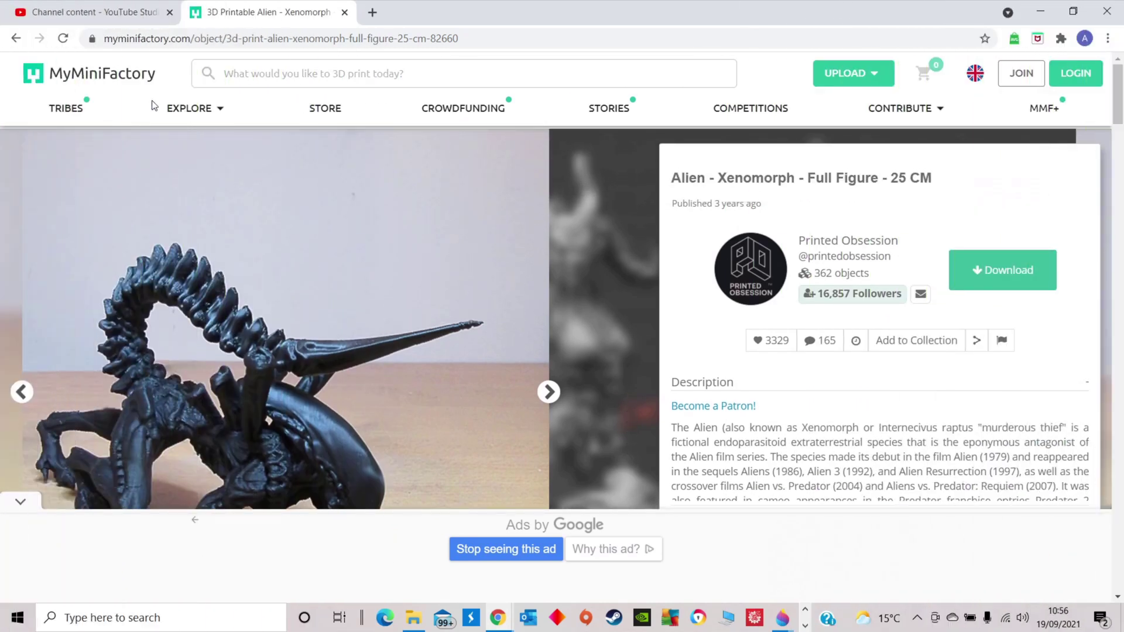
- Examine the printed-model photos in the gallery of the 25 cm Alien Xenomorph full figure page
{"action": "scroll", "coordinate": [310, 254], "scroll_direction": "down", "scroll_amount": 1}
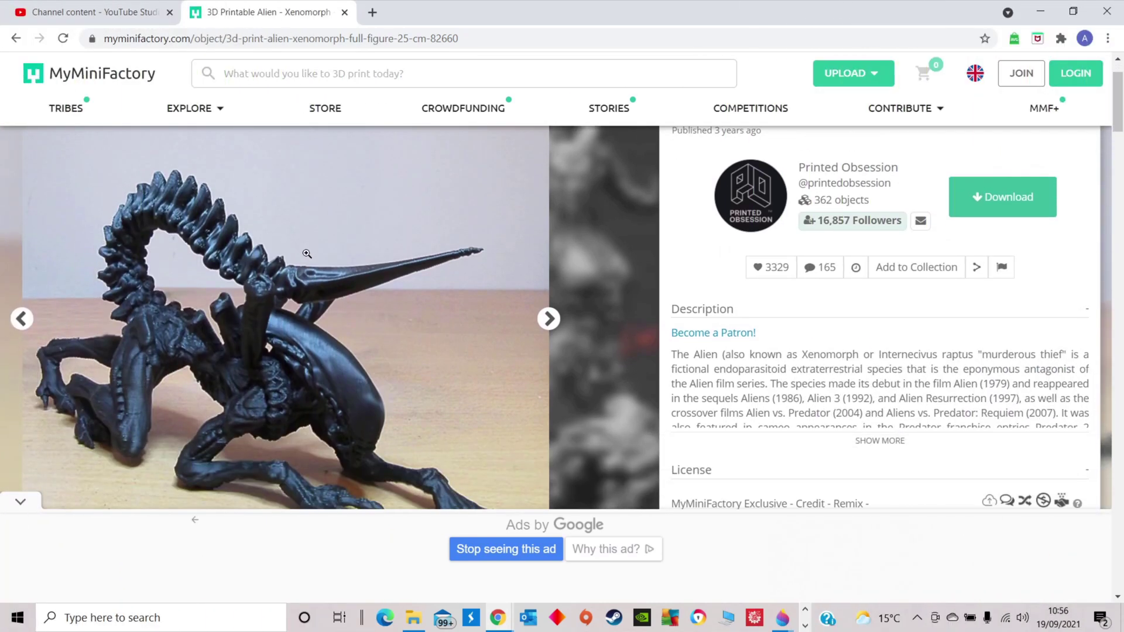
{"action": "scroll", "coordinate": [354, 262], "scroll_direction": "up", "scroll_amount": 1}
{"action": "scroll", "coordinate": [404, 264], "scroll_direction": "down", "scroll_amount": 1}
{"action": "left_click", "coordinate": [544, 328]}
{"action": "left_click", "coordinate": [545, 328]}
{"action": "left_click", "coordinate": [544, 328]}
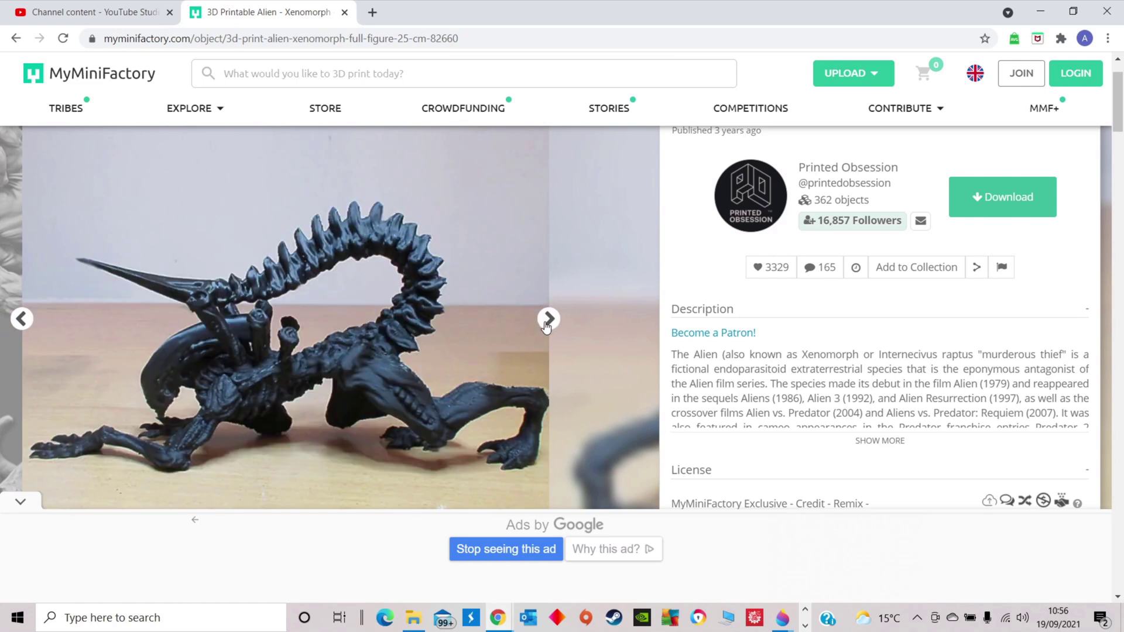
{"action": "left_click", "coordinate": [548, 322]}
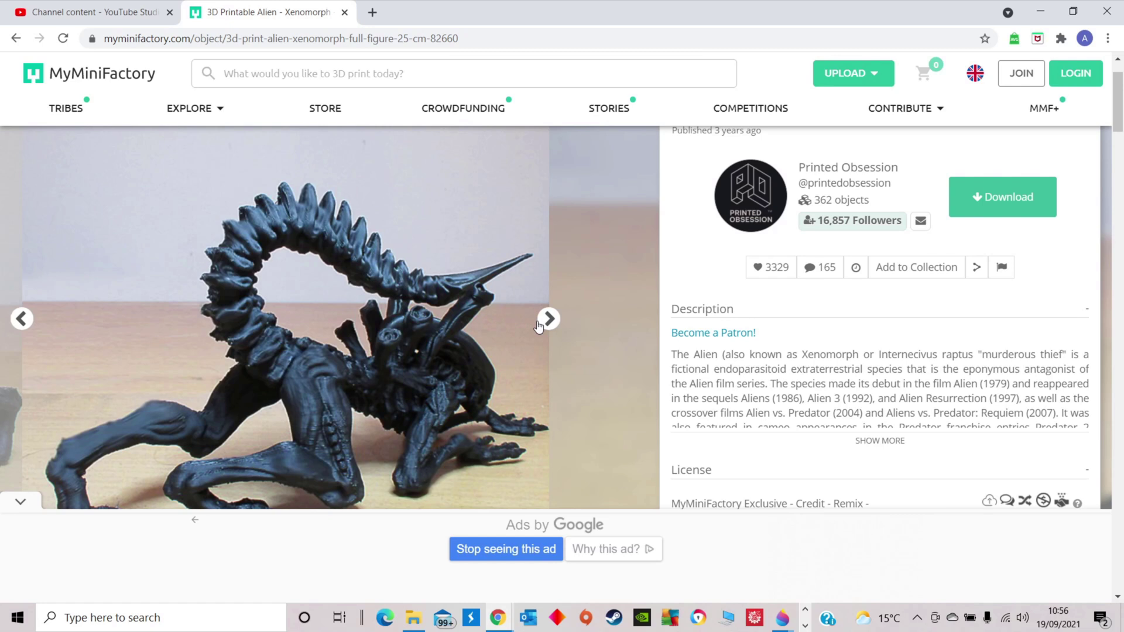
{"action": "scroll", "coordinate": [535, 318], "scroll_direction": "down", "scroll_amount": 1}
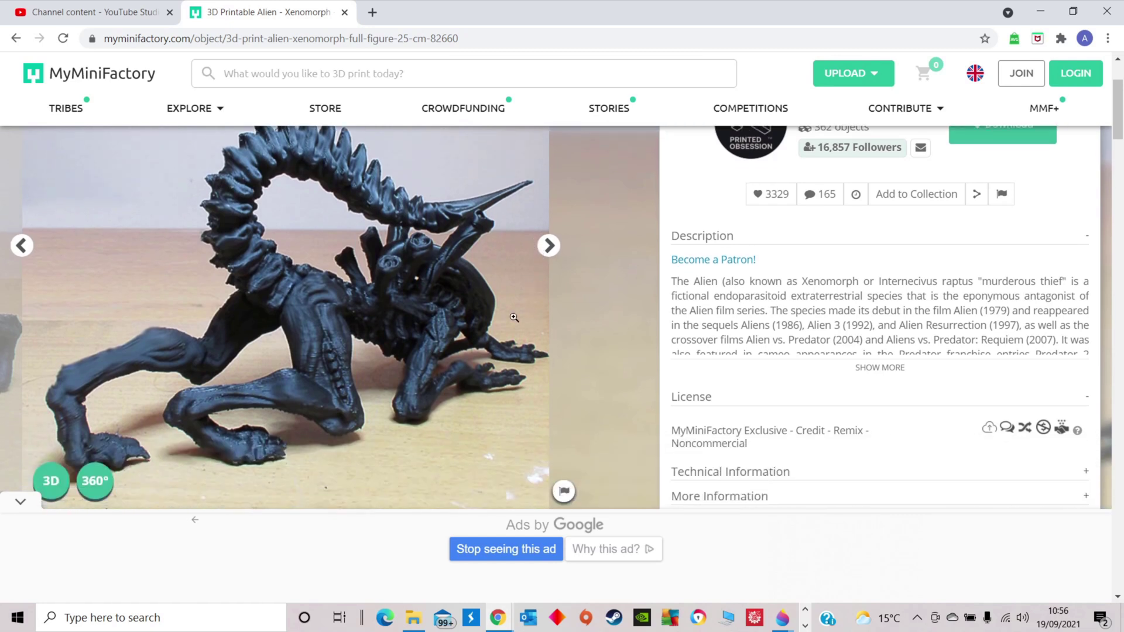
{"action": "left_click", "coordinate": [549, 246]}
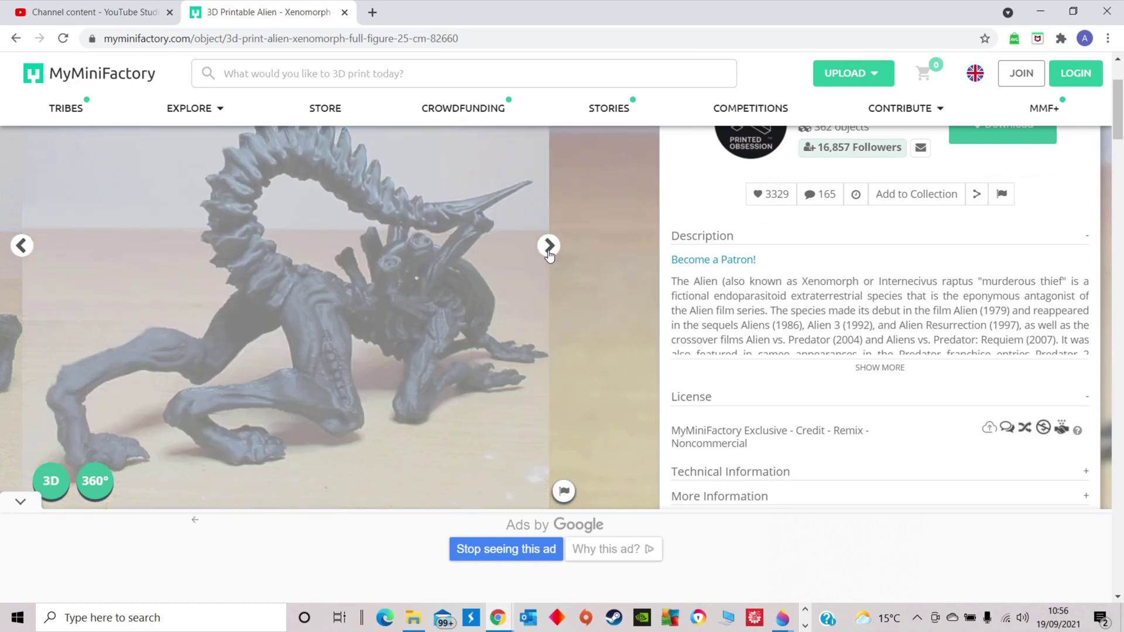
{"action": "scroll", "coordinate": [443, 307], "scroll_direction": "up", "scroll_amount": 1}
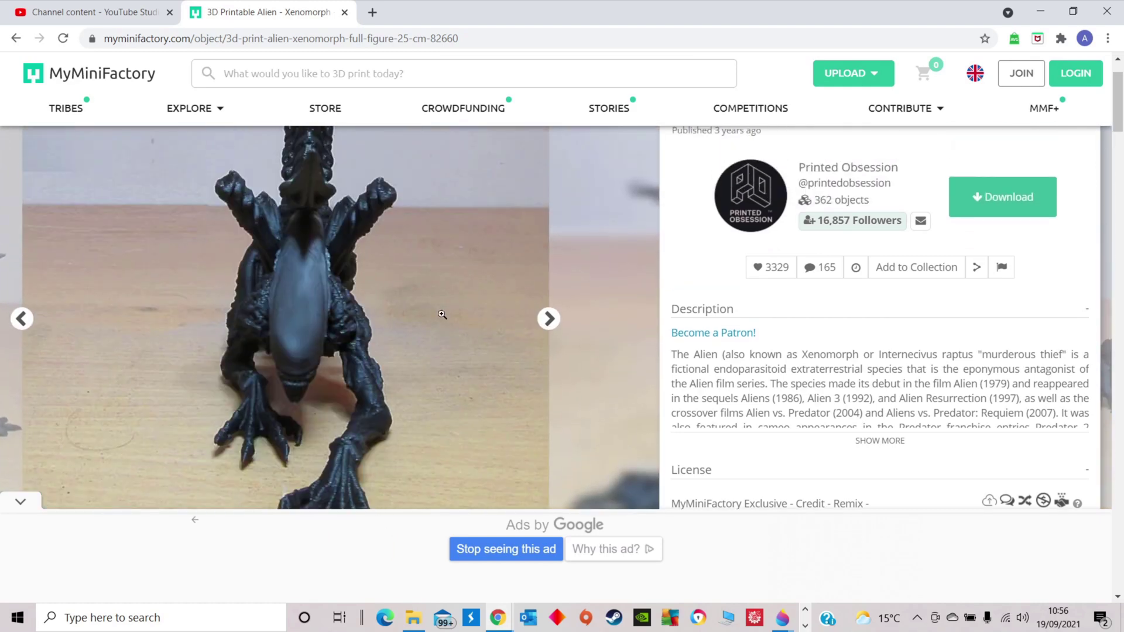
{"action": "left_click", "coordinate": [549, 320]}
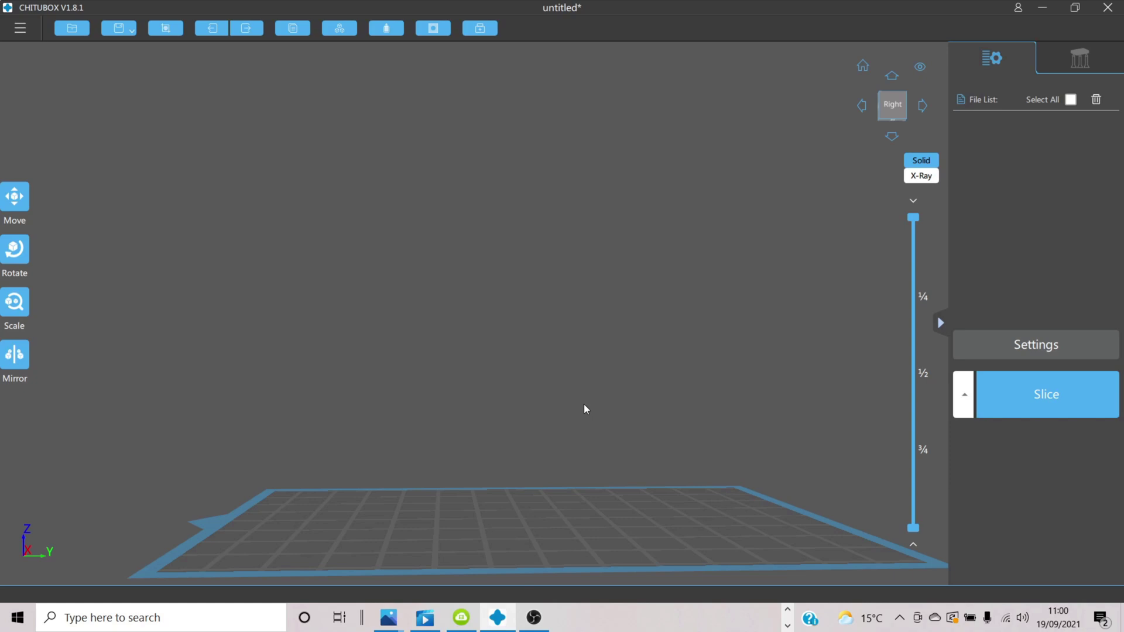
- In CHITUBOX, load the alien-full-figure model from the Desktop folder onto the build plate
{"action": "left_click", "coordinate": [72, 31]}
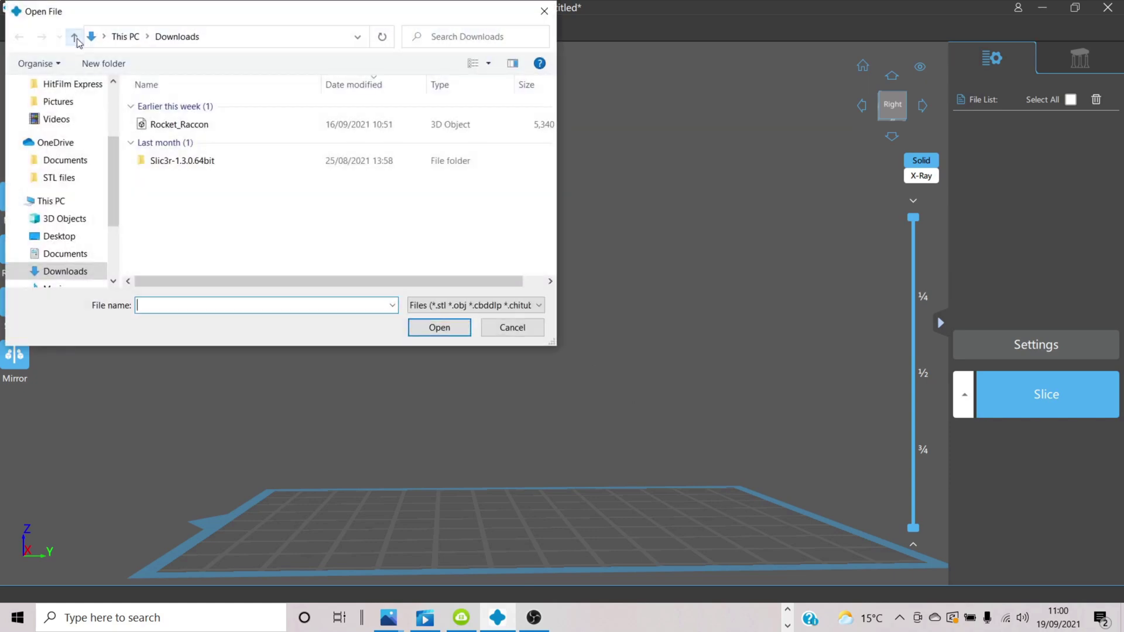
{"action": "scroll", "coordinate": [88, 125], "scroll_direction": "up", "scroll_amount": 3}
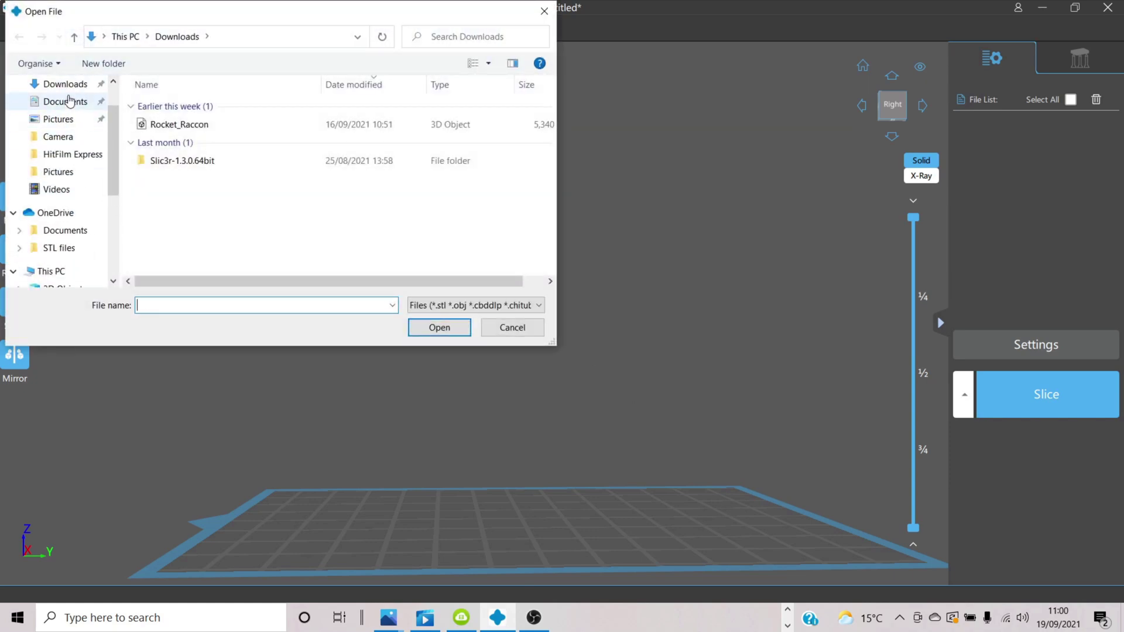
{"action": "left_click", "coordinate": [78, 114]}
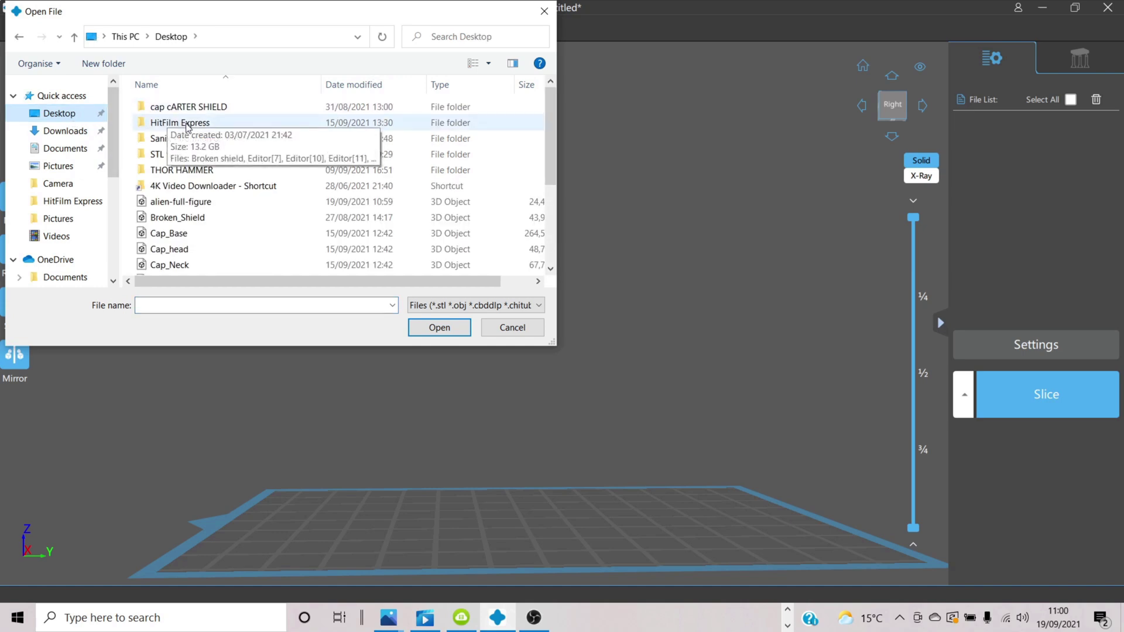
{"action": "double_click", "coordinate": [186, 207]}
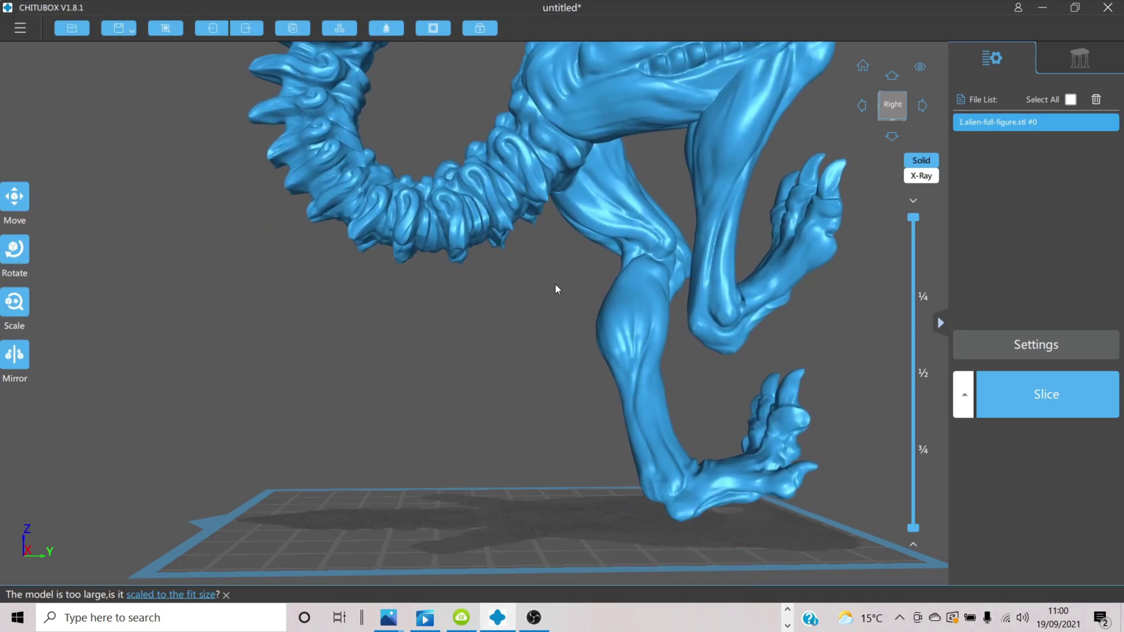
- Scale the oversized alien figure to the size that fits the printer's build volume
{"action": "left_click_drag", "start_coordinate": [552, 283], "coordinate": [589, 516]}
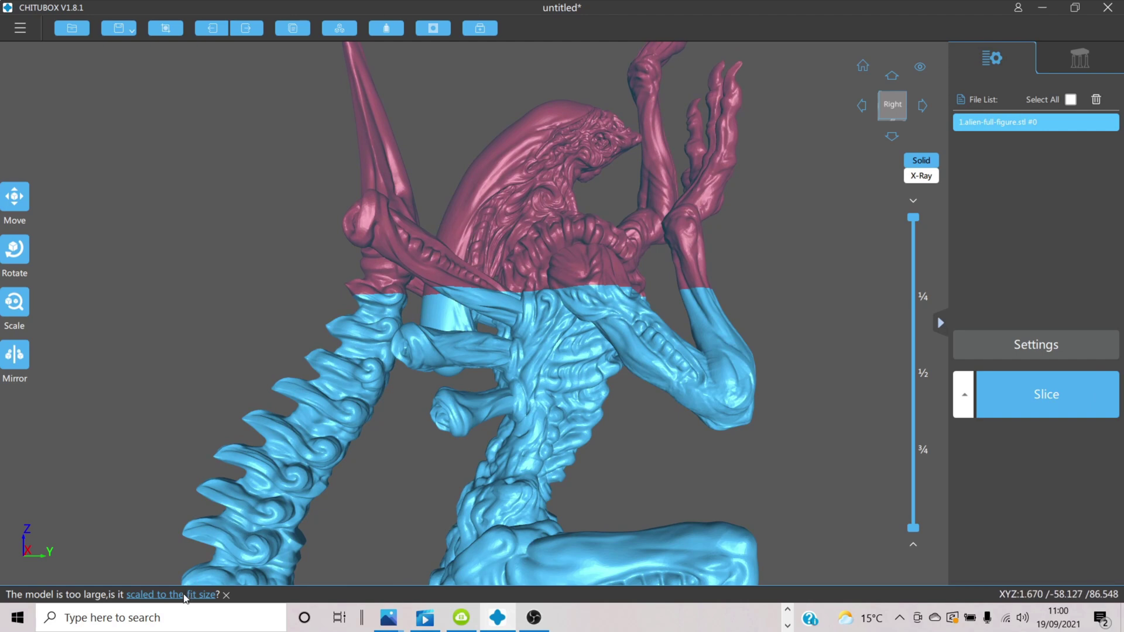
{"action": "left_click", "coordinate": [184, 595]}
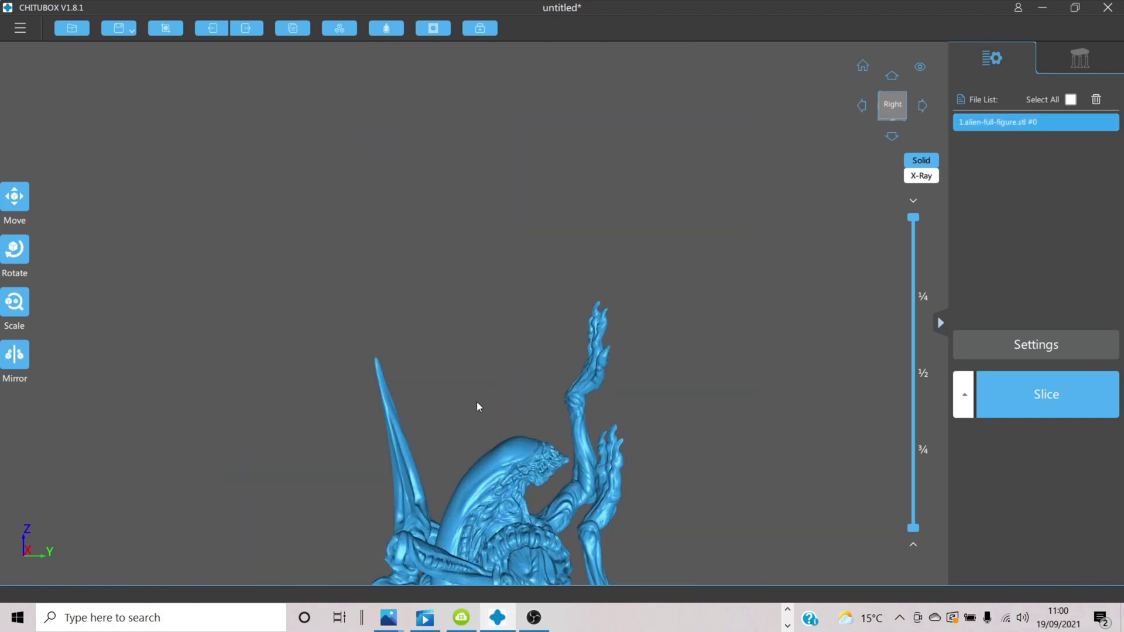
- Generate automatic medium supports over the whole alien figure, using the All option at 50% density and 45° angle
{"action": "right_click_drag", "start_coordinate": [480, 394], "coordinate": [504, 86]}
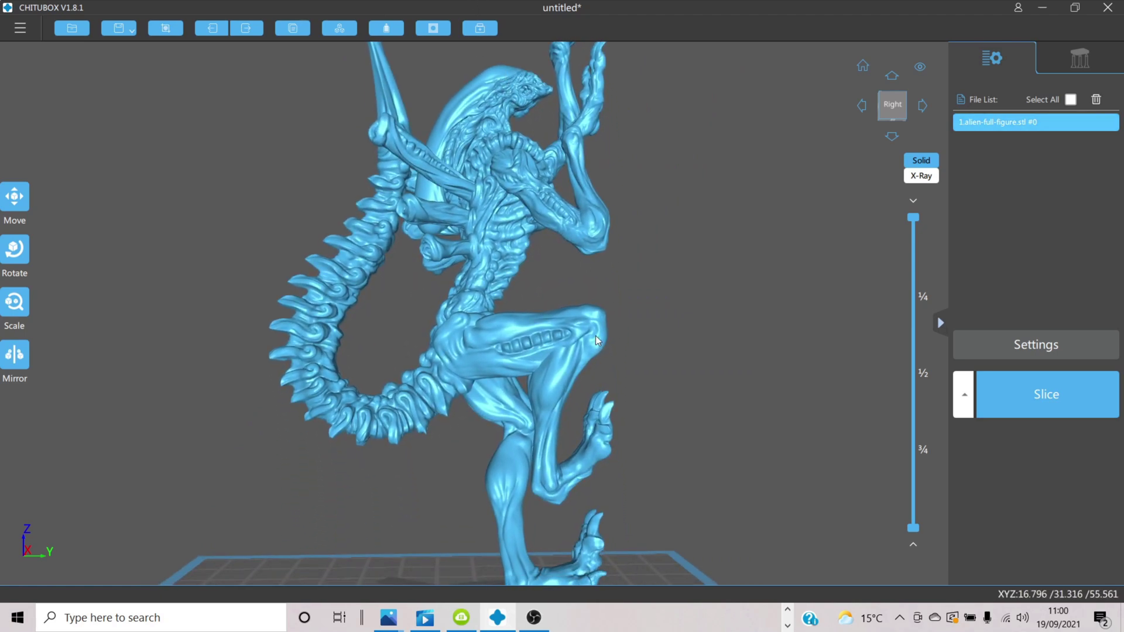
{"action": "left_click_drag", "start_coordinate": [597, 341], "coordinate": [583, 318]}
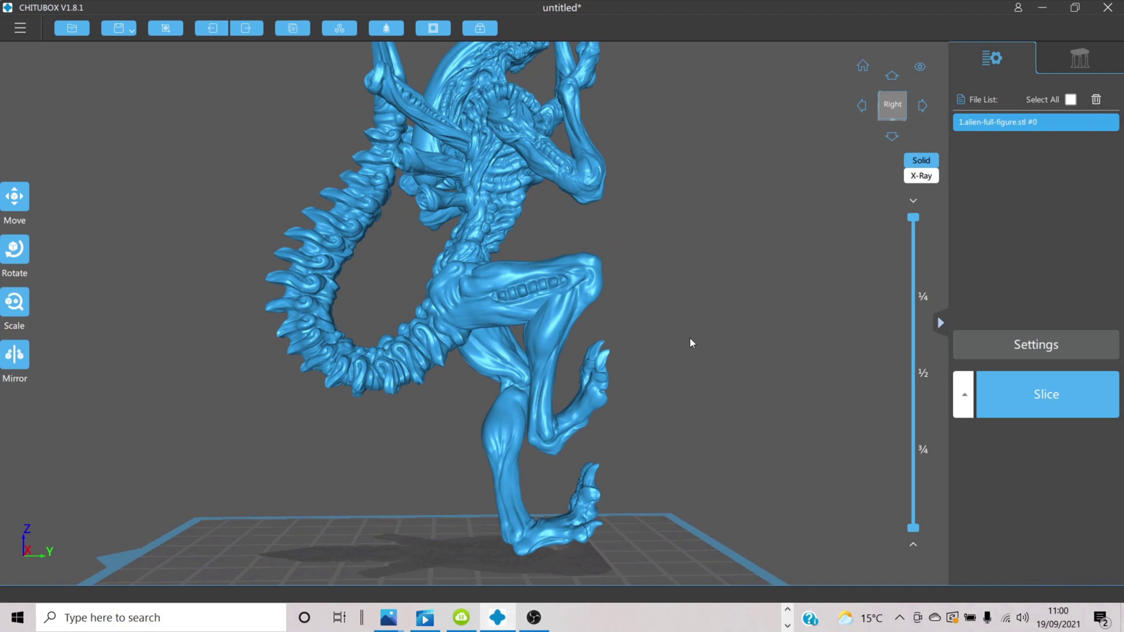
{"action": "left_click_drag", "start_coordinate": [698, 335], "coordinate": [737, 315]}
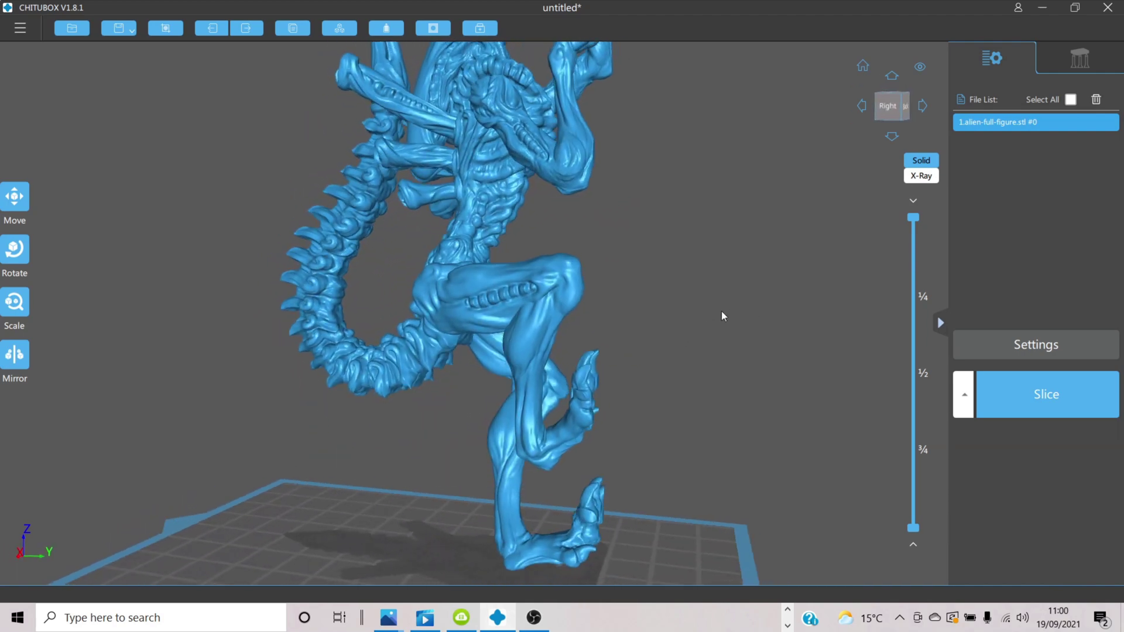
{"action": "left_click", "coordinate": [1081, 59]}
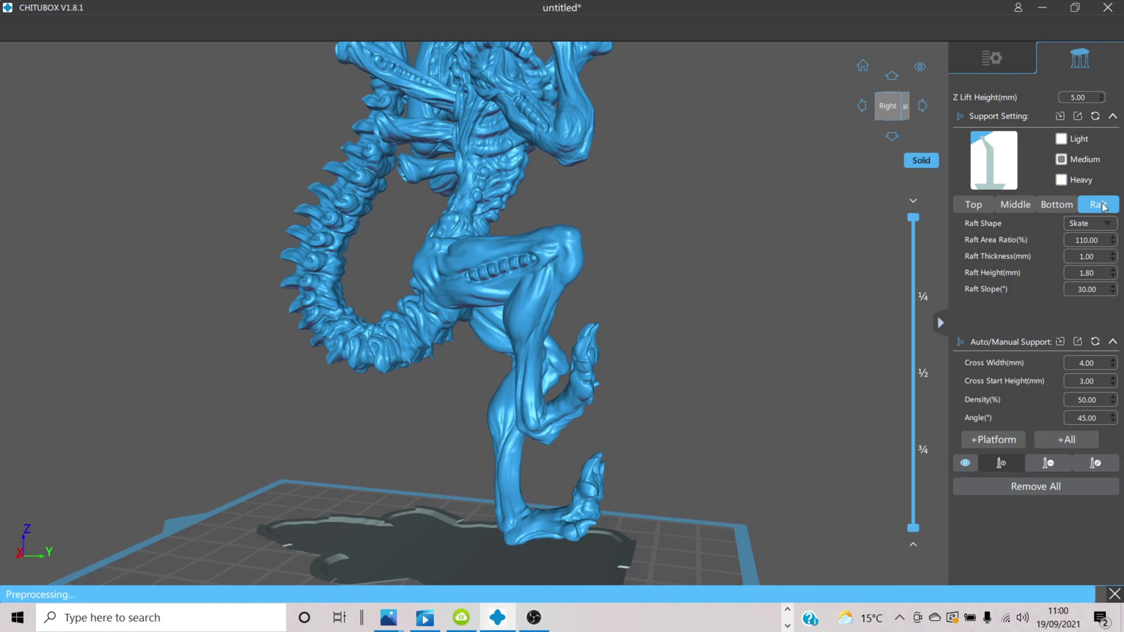
{"action": "left_click", "coordinate": [1072, 439]}
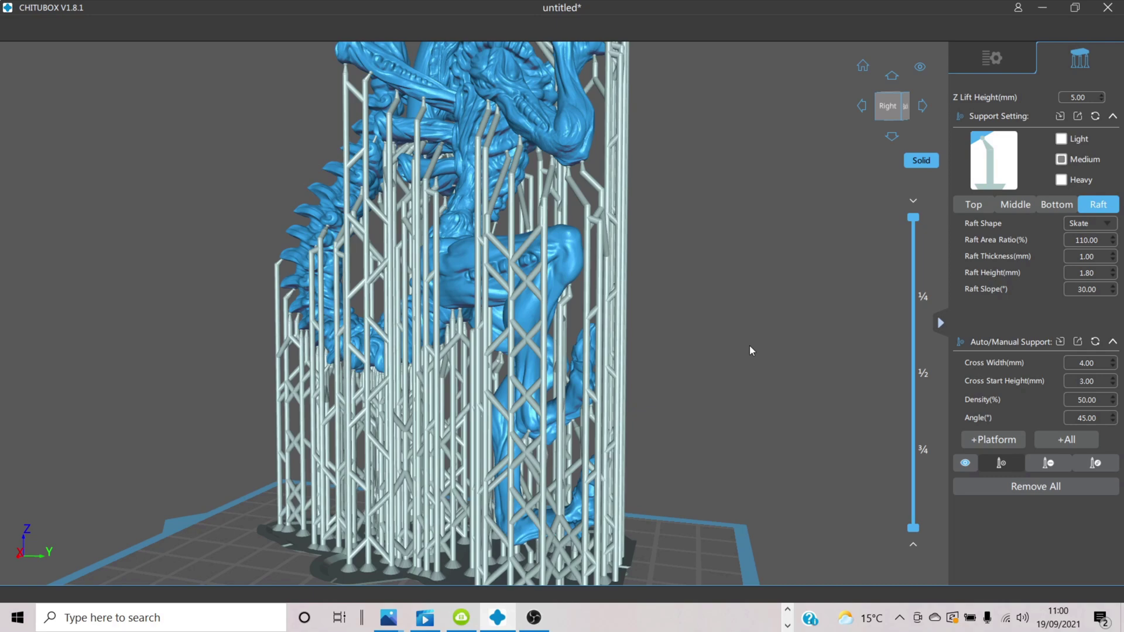
- Add manual medium supports to the unsupported overhangs on the upper tail segments and check the supports around the figure
{"action": "scroll", "coordinate": [753, 343], "scroll_direction": "down", "scroll_amount": 3}
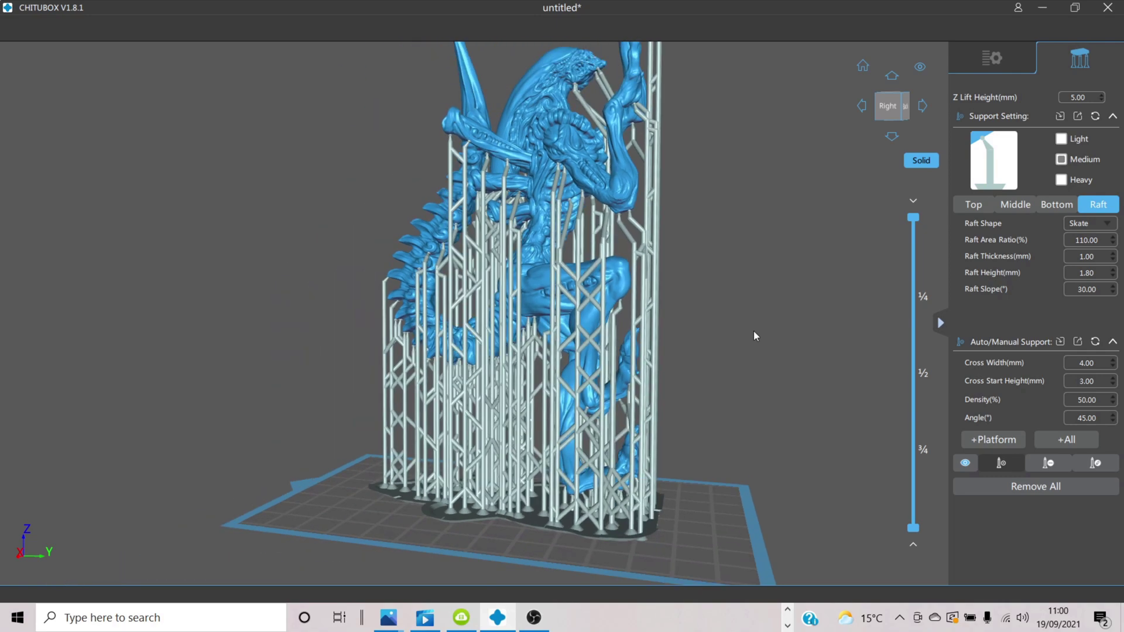
{"action": "left_click_drag", "start_coordinate": [772, 335], "coordinate": [555, 310]}
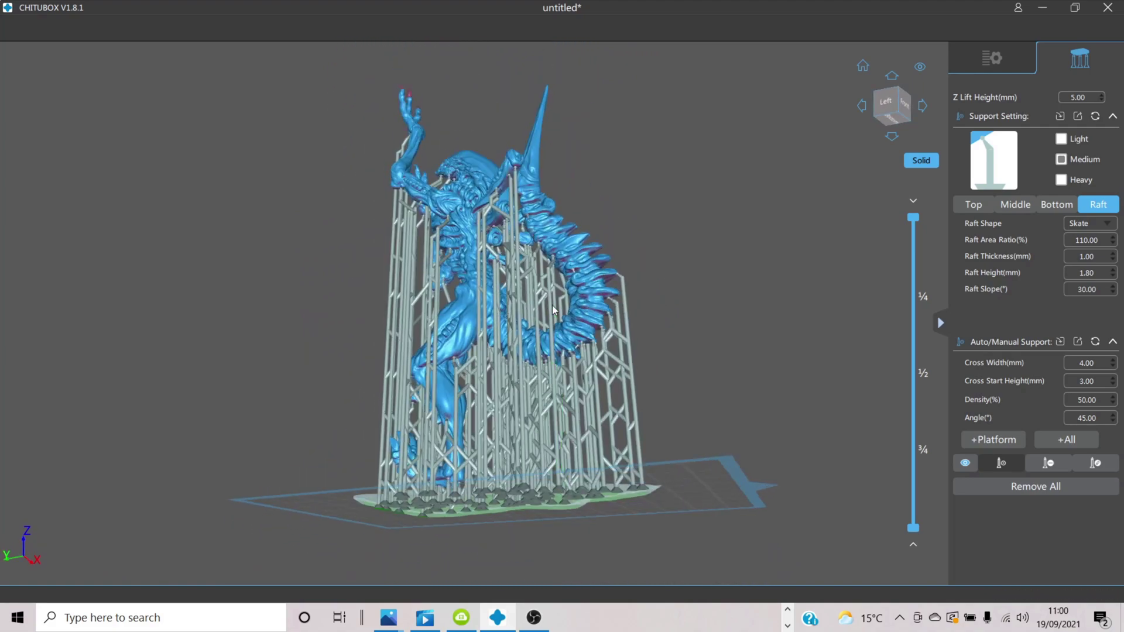
{"action": "scroll", "coordinate": [554, 227], "scroll_direction": "up", "scroll_amount": 6}
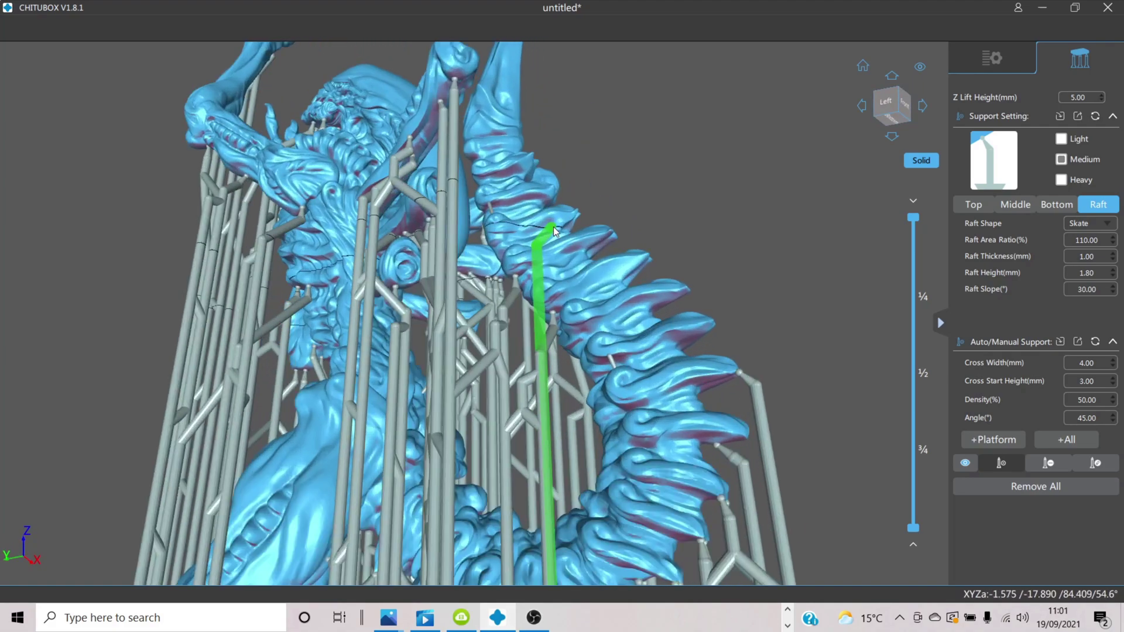
{"action": "left_click_drag", "start_coordinate": [553, 227], "coordinate": [419, 227]}
{"action": "scroll", "coordinate": [486, 228], "scroll_direction": "up", "scroll_amount": 5}
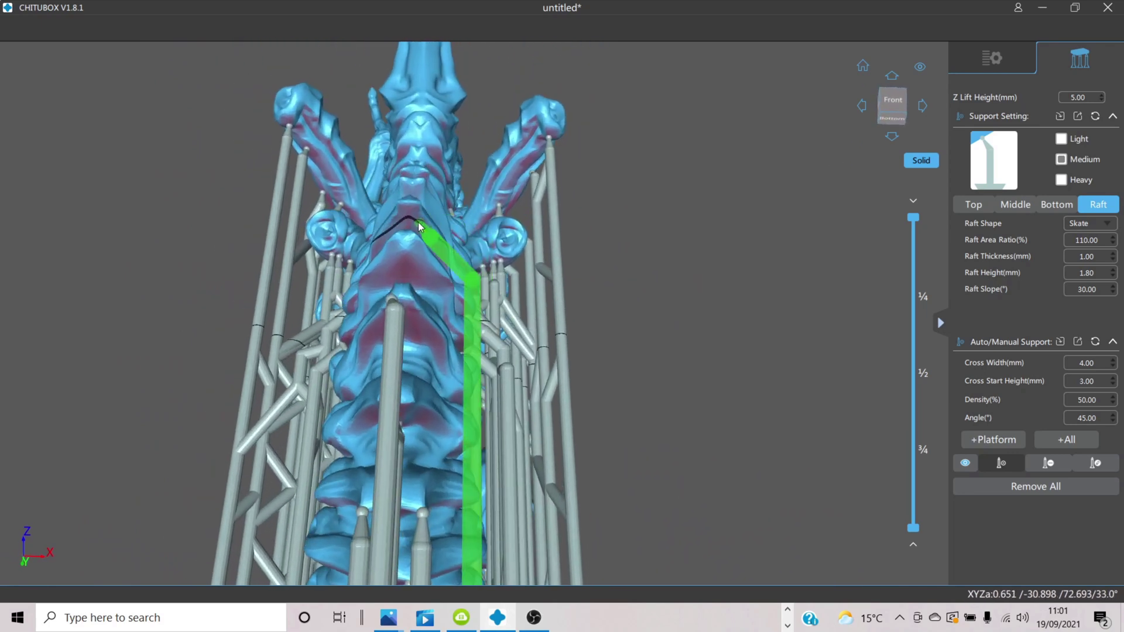
{"action": "left_click", "coordinate": [419, 227]}
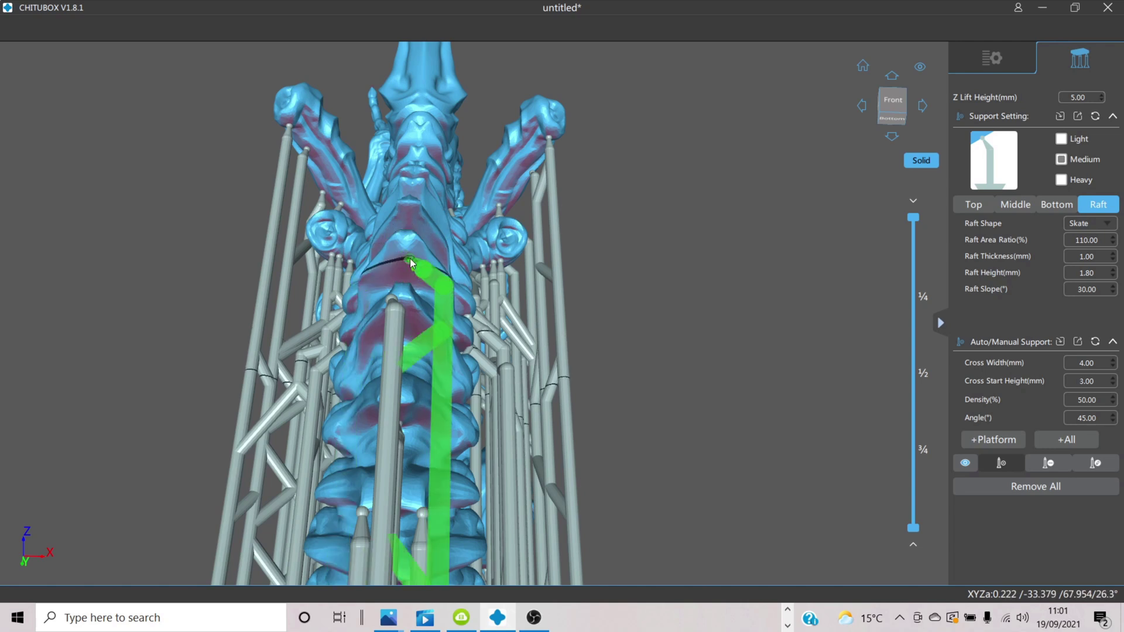
{"action": "left_click", "coordinate": [407, 262]}
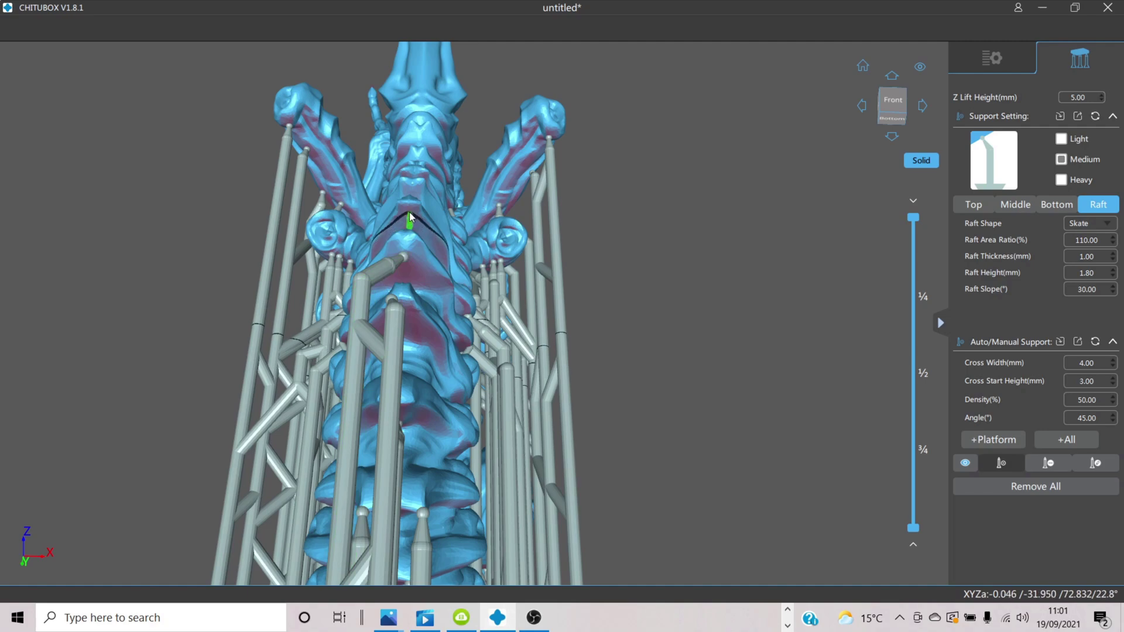
{"action": "left_click", "coordinate": [408, 212]}
{"action": "left_click_drag", "start_coordinate": [408, 212], "coordinate": [293, 199]}
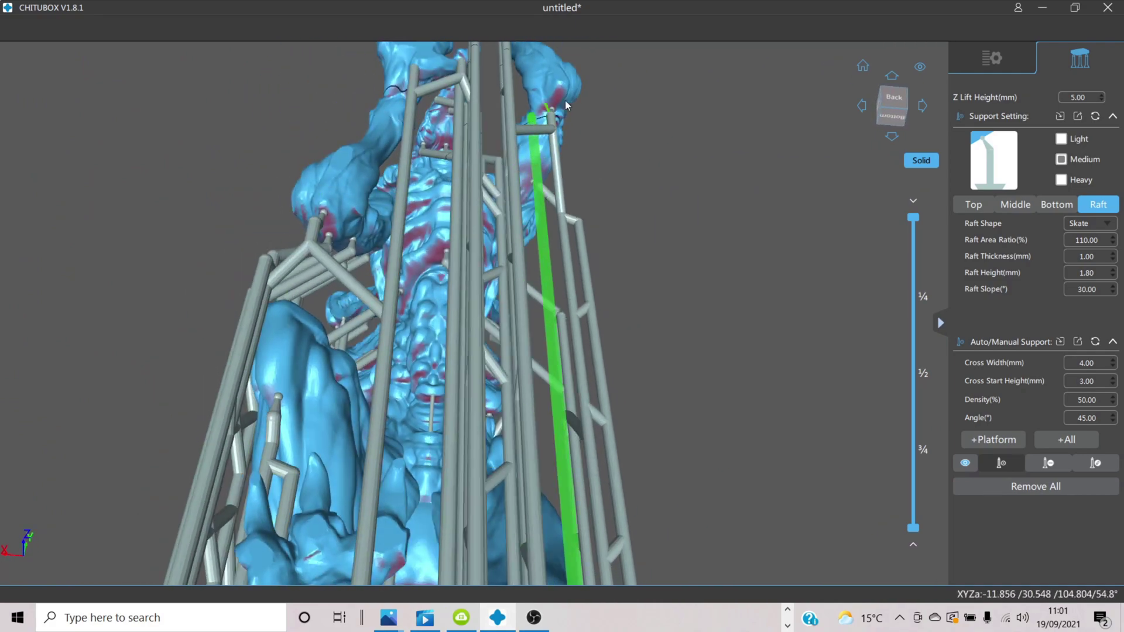
{"action": "left_click_drag", "start_coordinate": [622, 138], "coordinate": [583, 194]}
{"action": "scroll", "coordinate": [584, 194], "scroll_direction": "down", "scroll_amount": 5}
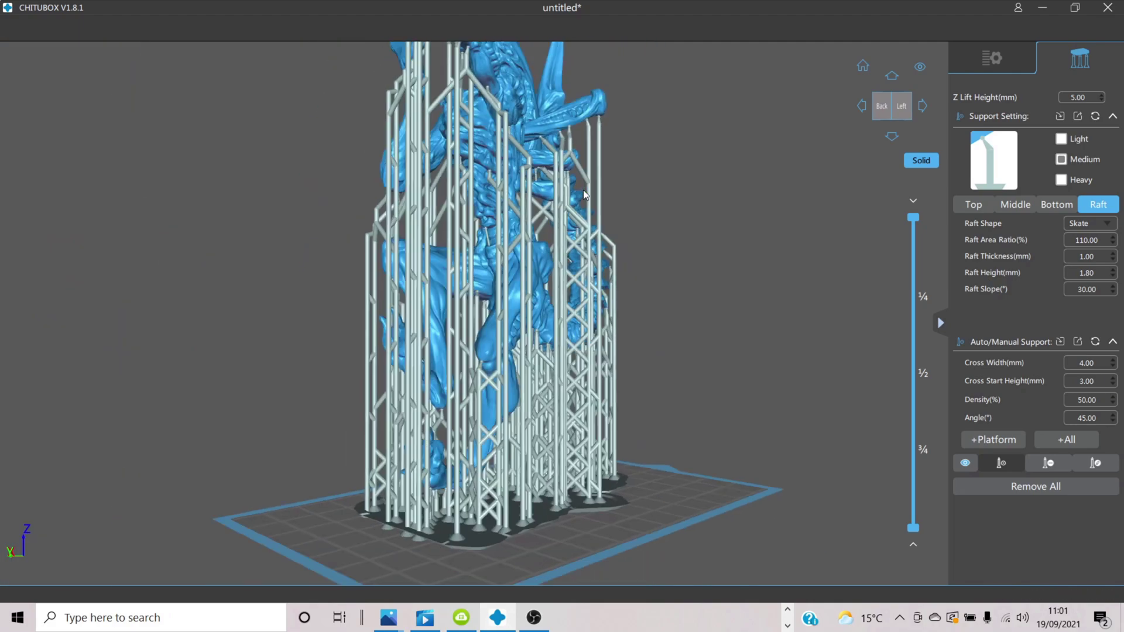
{"action": "left_click_drag", "start_coordinate": [684, 223], "coordinate": [1100, 347]}
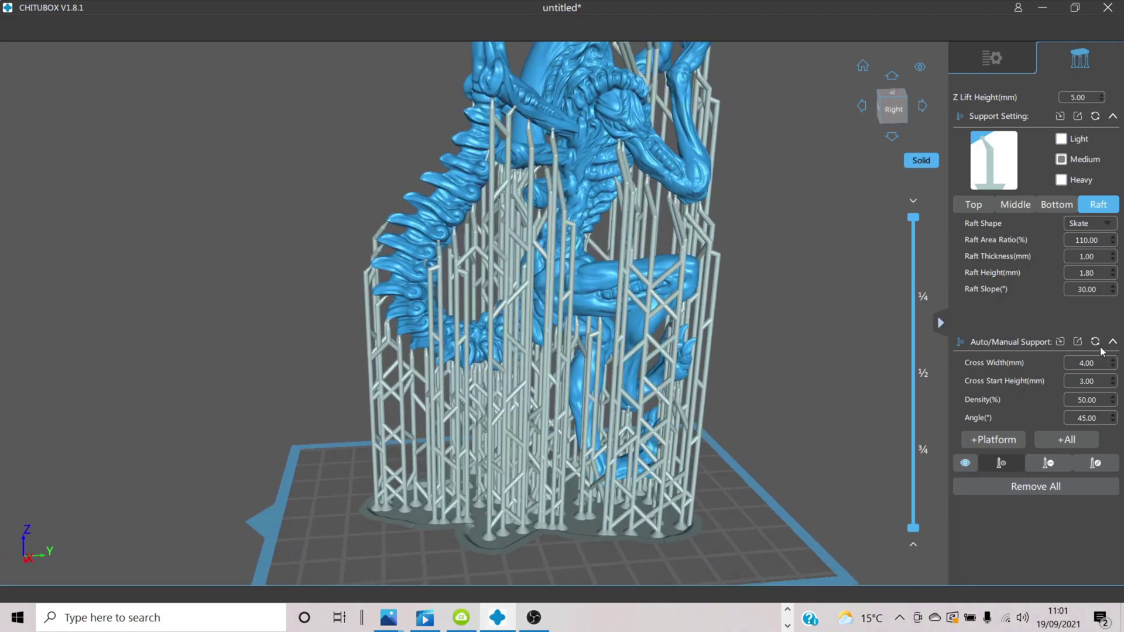
- Slice the supported model and save the result to the Desktop as _alien-full-figure in CHITUBOX slicer (*.ctb) format
{"action": "left_click", "coordinate": [994, 61]}
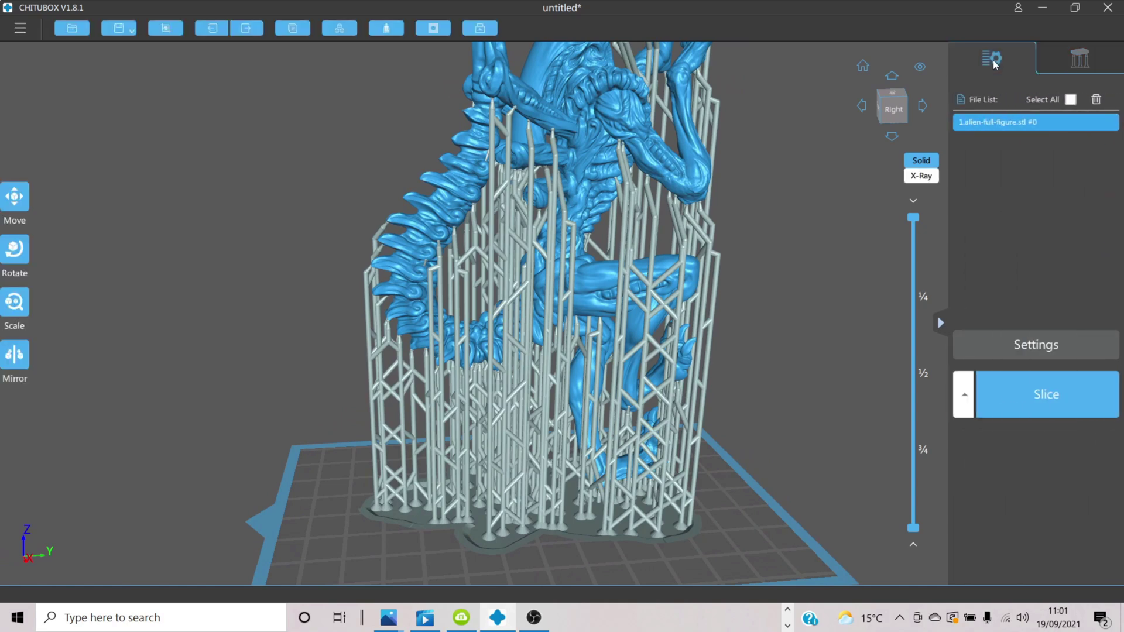
{"action": "left_click", "coordinate": [1062, 398]}
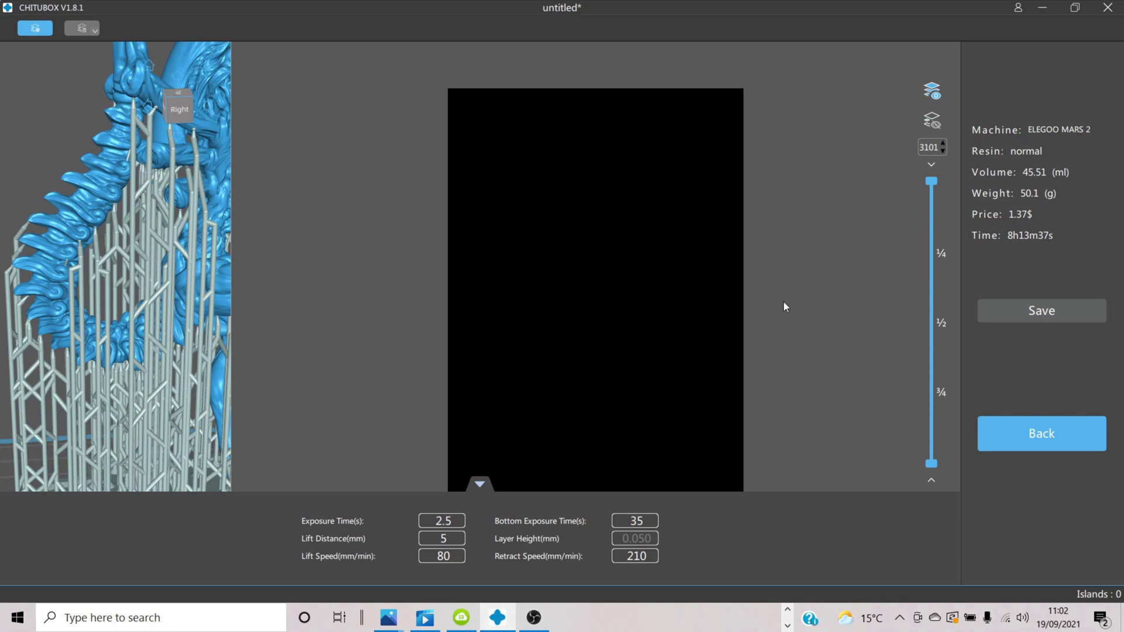
{"action": "left_click", "coordinate": [1067, 316]}
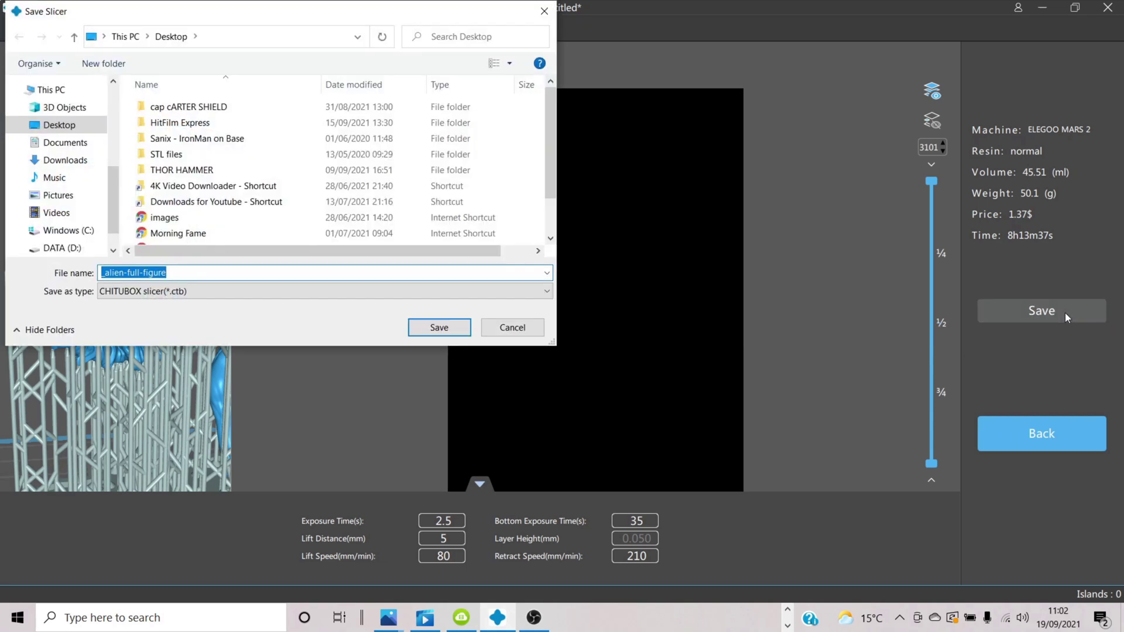
{"action": "left_click", "coordinate": [449, 329]}
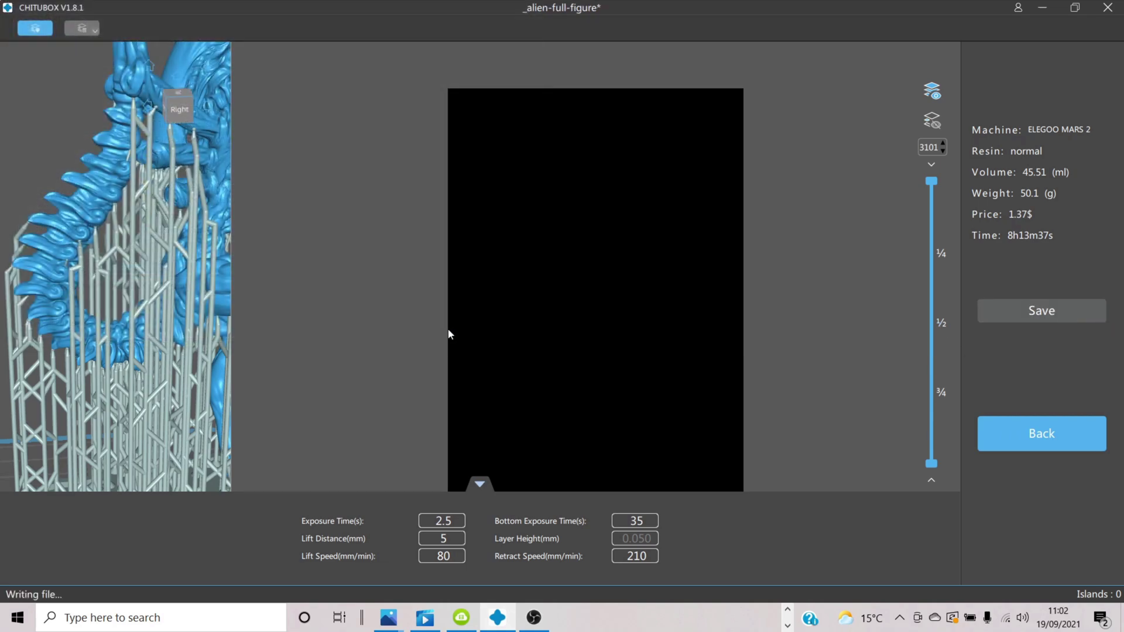